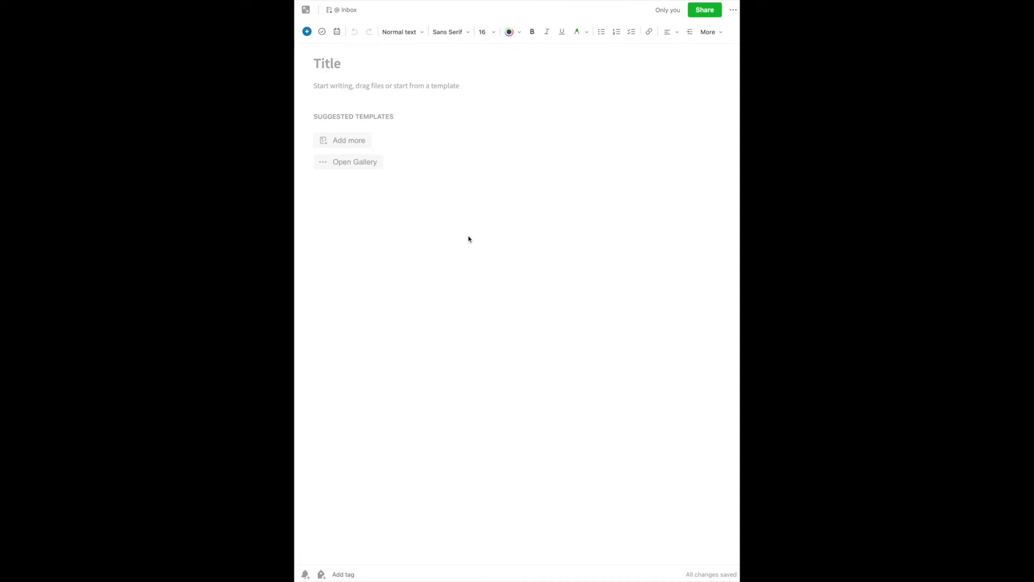
Paste placeholder text into the note, then apply the Meeting Notes template from the Template Gallery.
{"action": "left_click", "coordinate": [354, 108]}
{"action": "key", "text": "ctrl+v"}
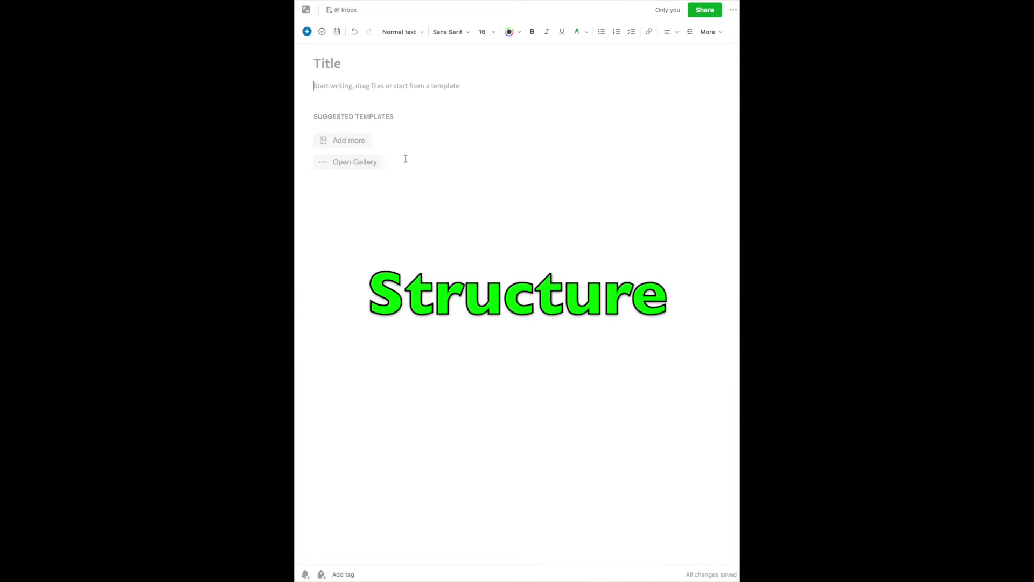
{"action": "left_click", "coordinate": [364, 163]}
{"action": "left_click", "coordinate": [401, 17]}
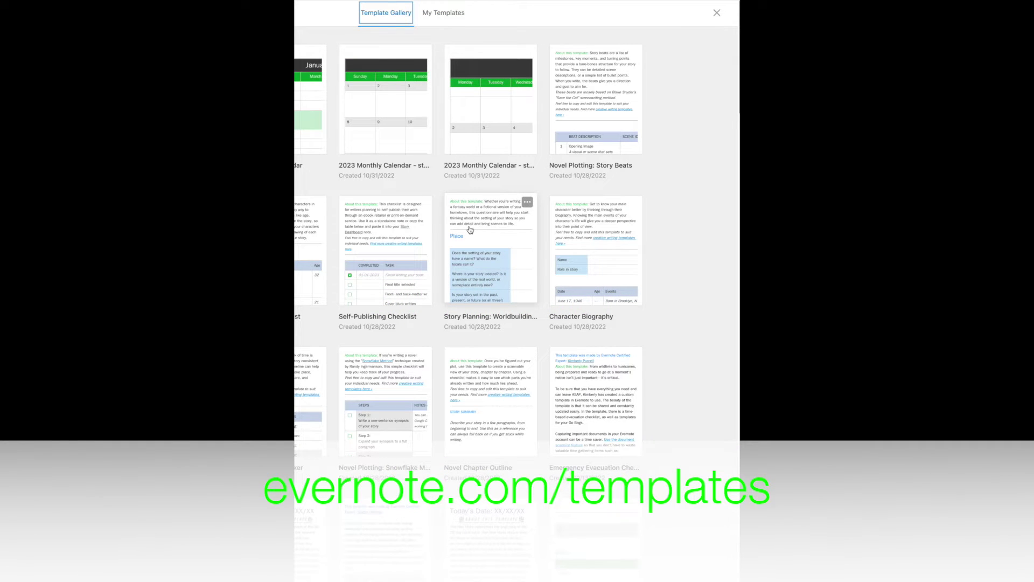
{"action": "scroll", "coordinate": [470, 230], "scroll_direction": "down", "scroll_amount": 3}
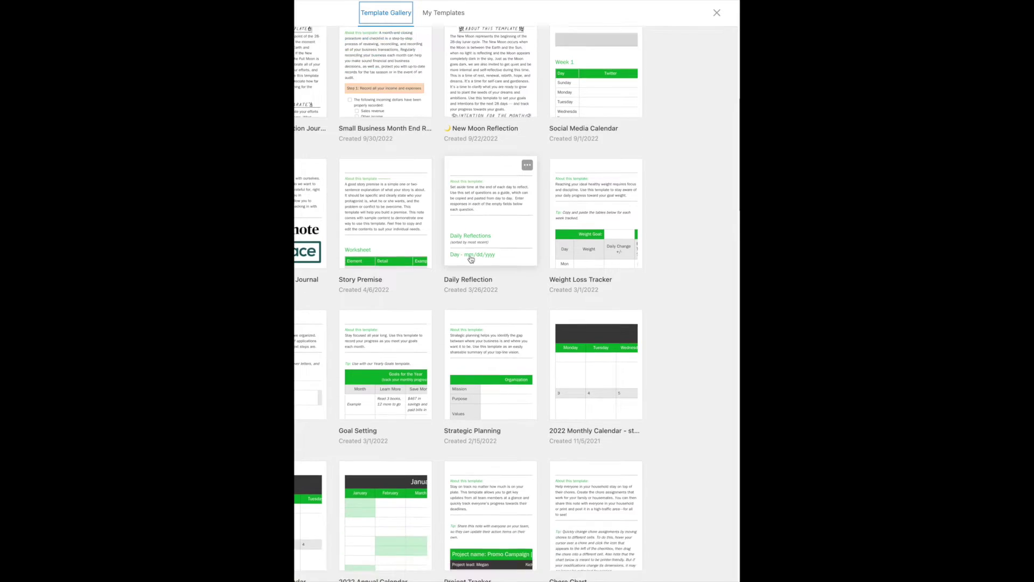
{"action": "scroll", "coordinate": [471, 259], "scroll_direction": "down", "scroll_amount": 5}
{"action": "scroll", "coordinate": [471, 259], "scroll_direction": "down", "scroll_amount": 5}
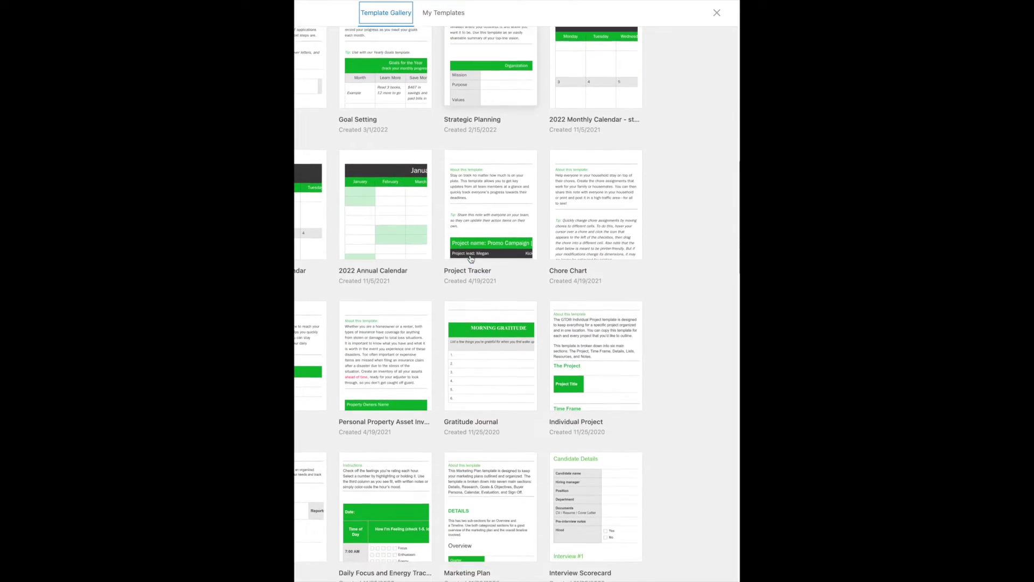
{"action": "scroll", "coordinate": [470, 260], "scroll_direction": "down", "scroll_amount": 5}
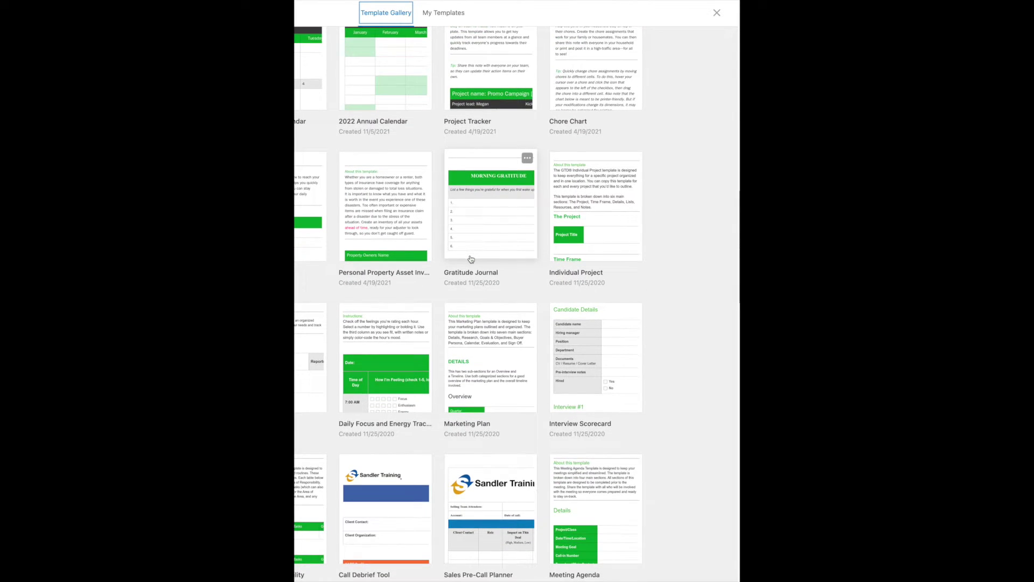
{"action": "scroll", "coordinate": [472, 260], "scroll_direction": "down", "scroll_amount": 10}
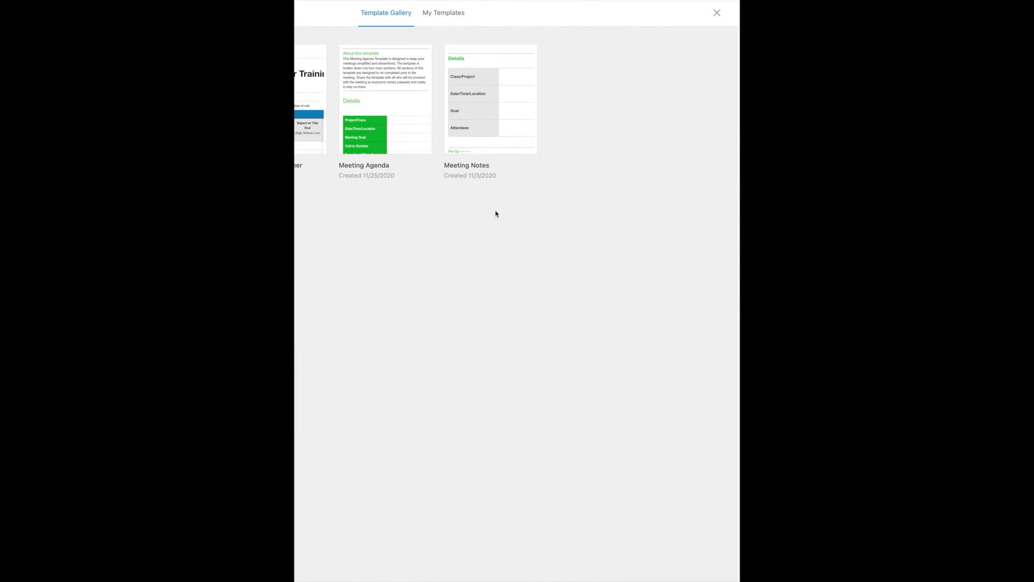
{"action": "left_click", "coordinate": [481, 114]}
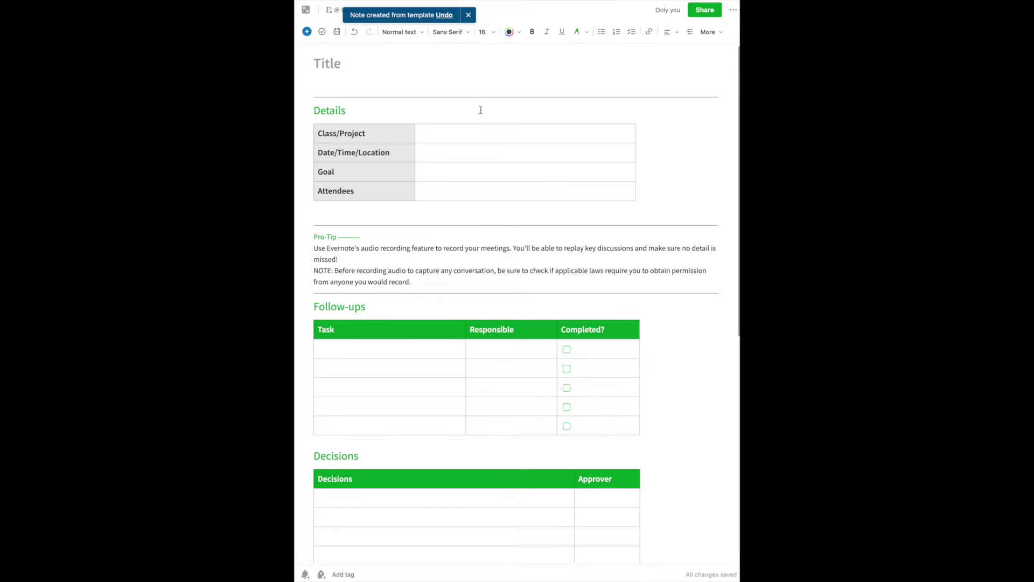
Scroll through the template's Details, Follow-ups and Decisions tables to review its sections.
{"action": "left_click", "coordinate": [362, 84]}
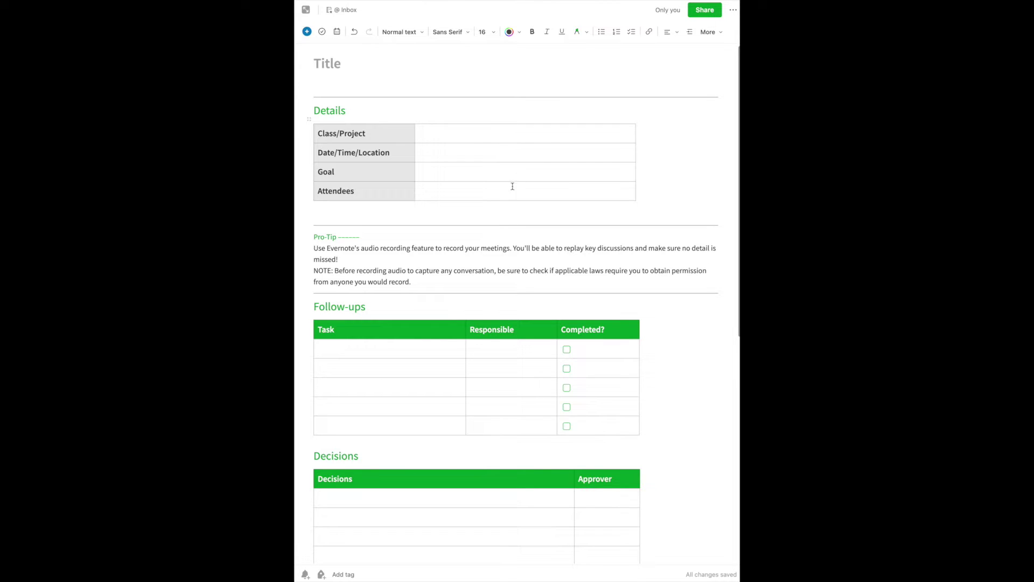
{"action": "scroll", "coordinate": [547, 212], "scroll_direction": "down", "scroll_amount": 5}
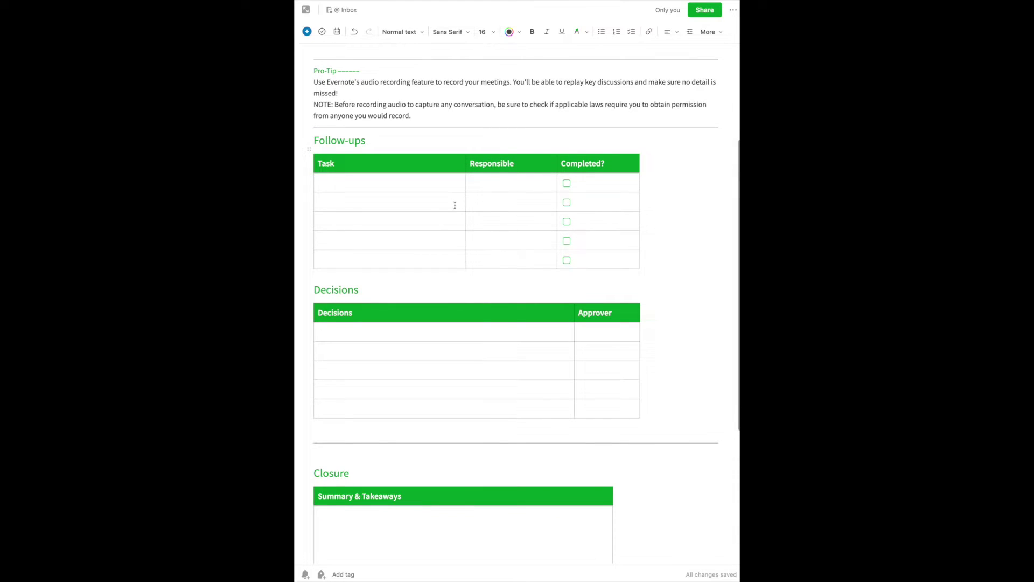
{"action": "scroll", "coordinate": [455, 203], "scroll_direction": "down", "scroll_amount": 1}
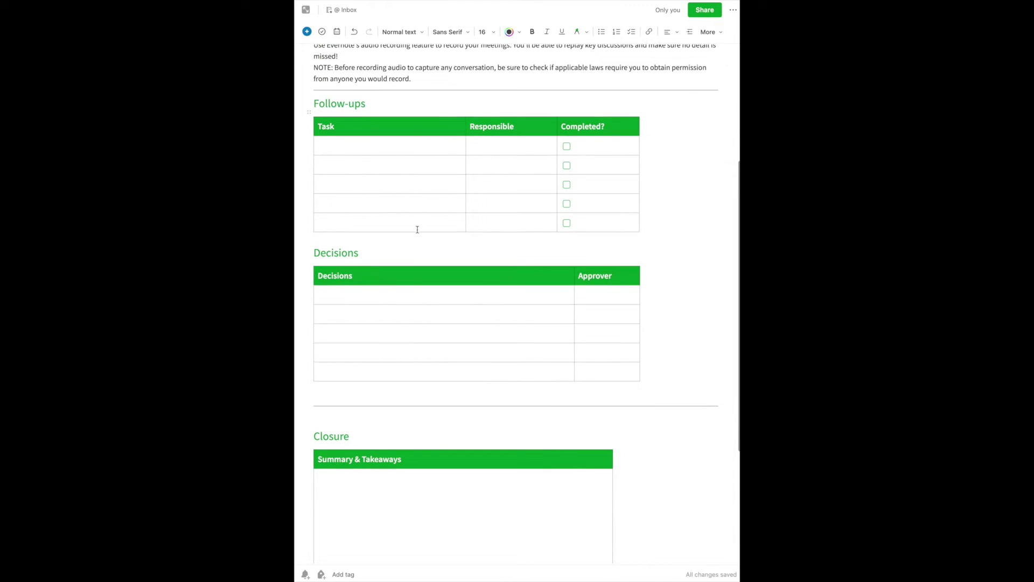
{"action": "scroll", "coordinate": [417, 230], "scroll_direction": "down", "scroll_amount": 2}
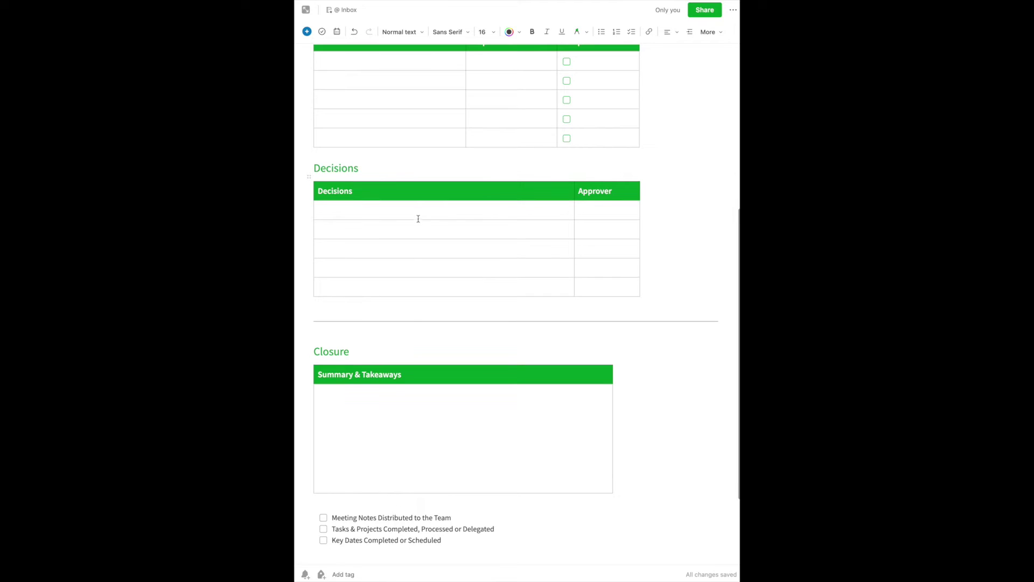
{"action": "scroll", "coordinate": [423, 285], "scroll_direction": "down", "scroll_amount": 2}
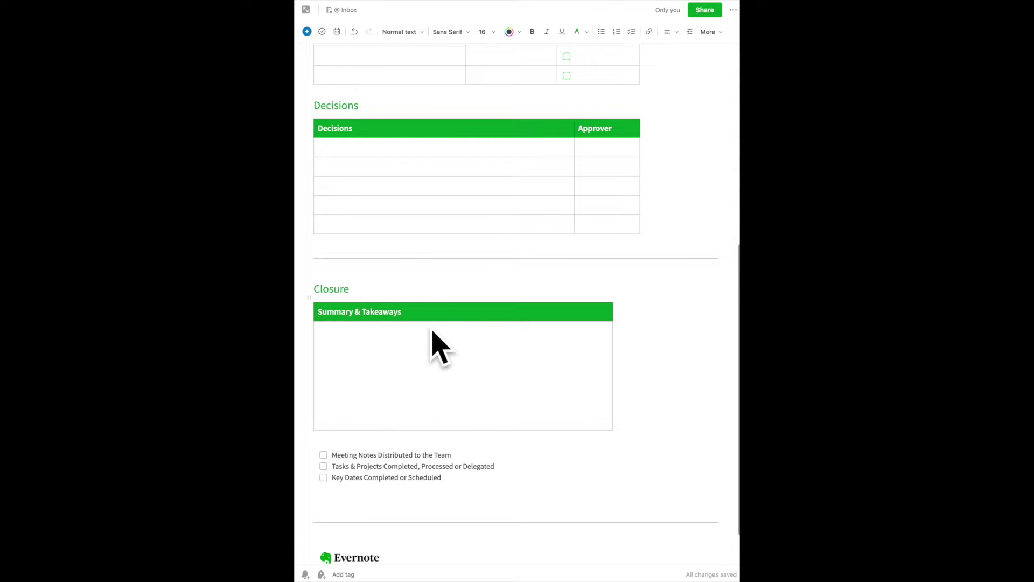
{"action": "scroll", "coordinate": [431, 323], "scroll_direction": "up", "scroll_amount": 10}
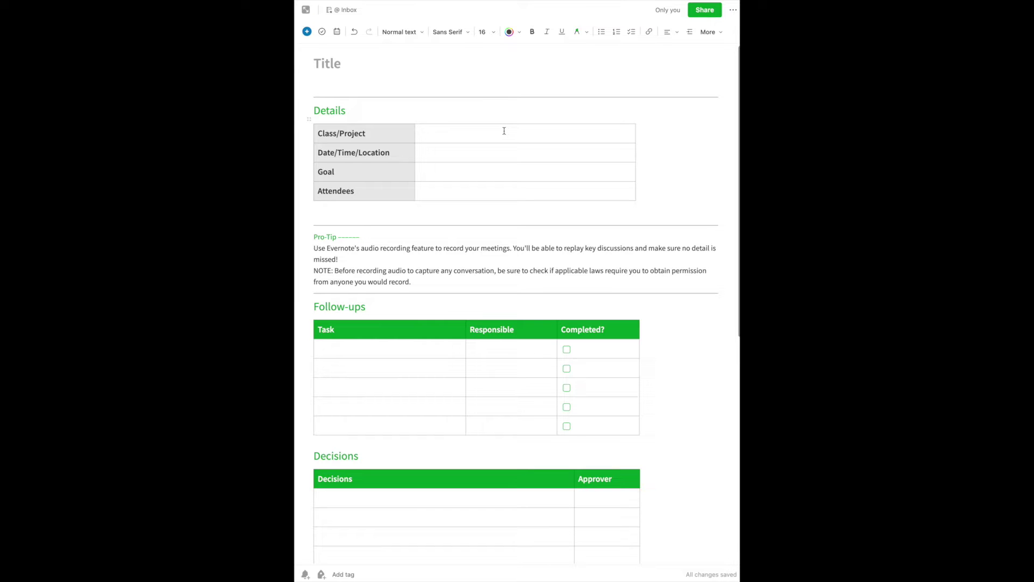
{"action": "scroll", "coordinate": [504, 131], "scroll_direction": "down", "scroll_amount": 10}
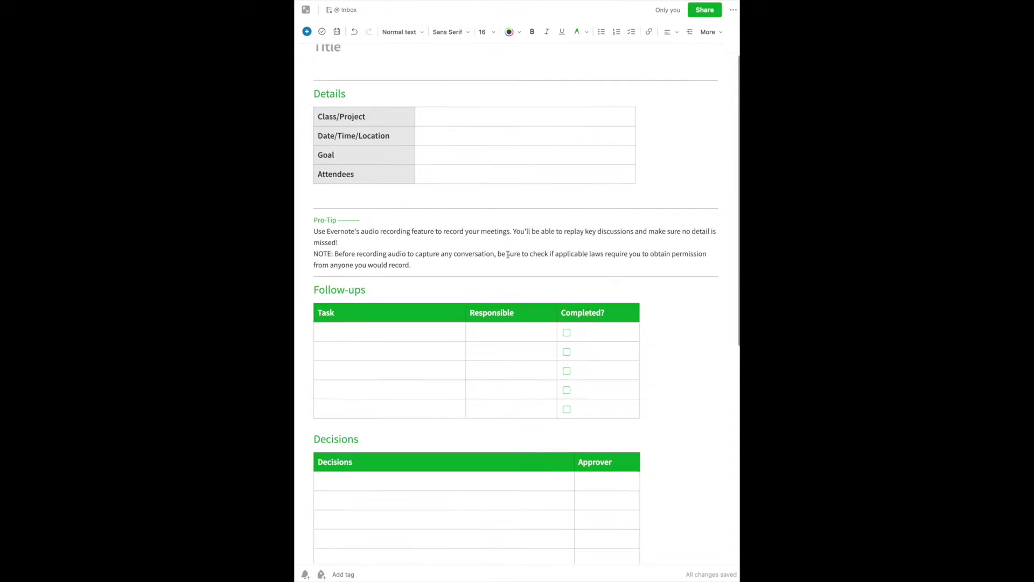
{"action": "scroll", "coordinate": [507, 255], "scroll_direction": "up", "scroll_amount": 10}
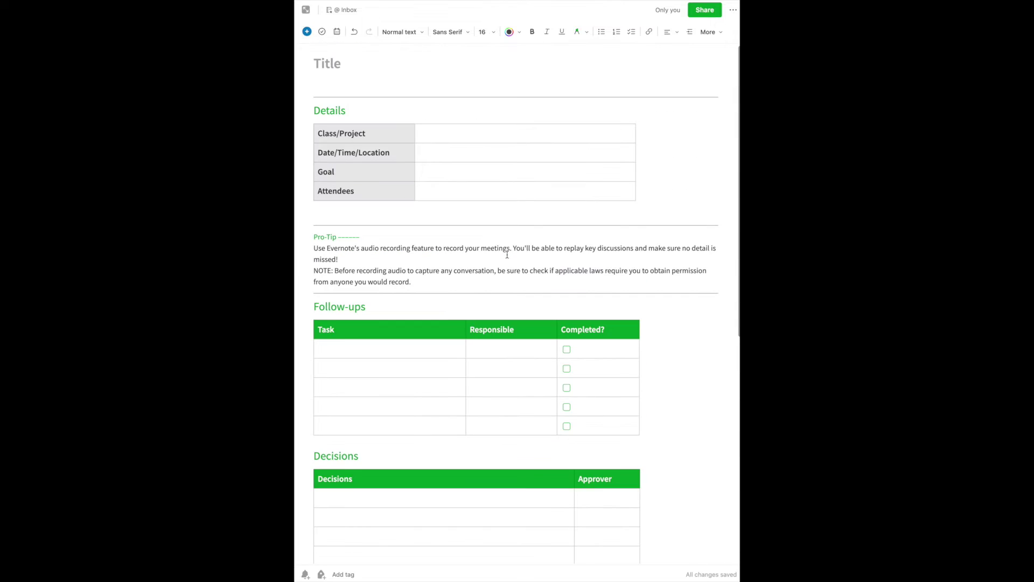
{"action": "scroll", "coordinate": [507, 254], "scroll_direction": "down", "scroll_amount": 5}
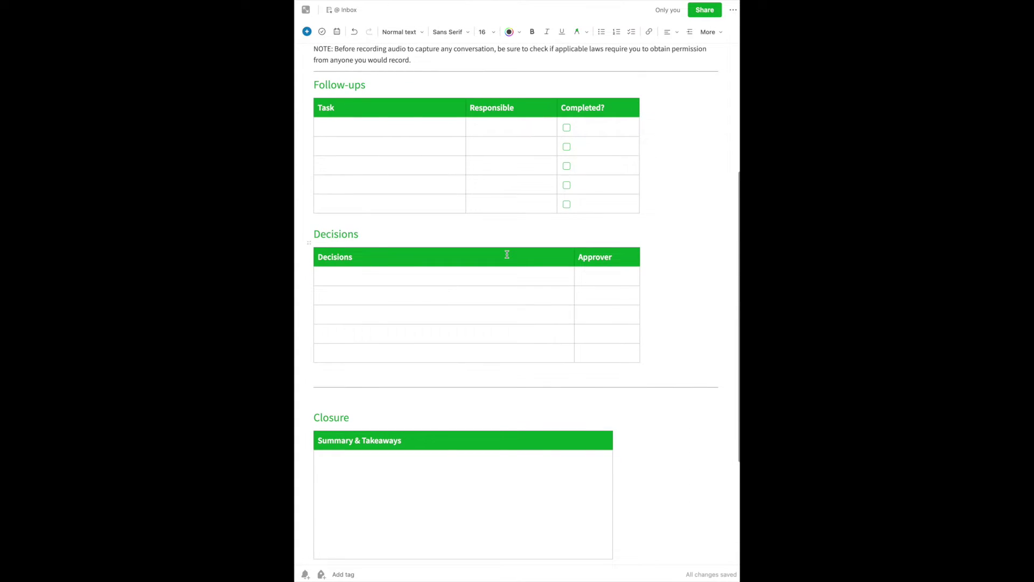
{"action": "scroll", "coordinate": [507, 254], "scroll_direction": "up", "scroll_amount": 5}
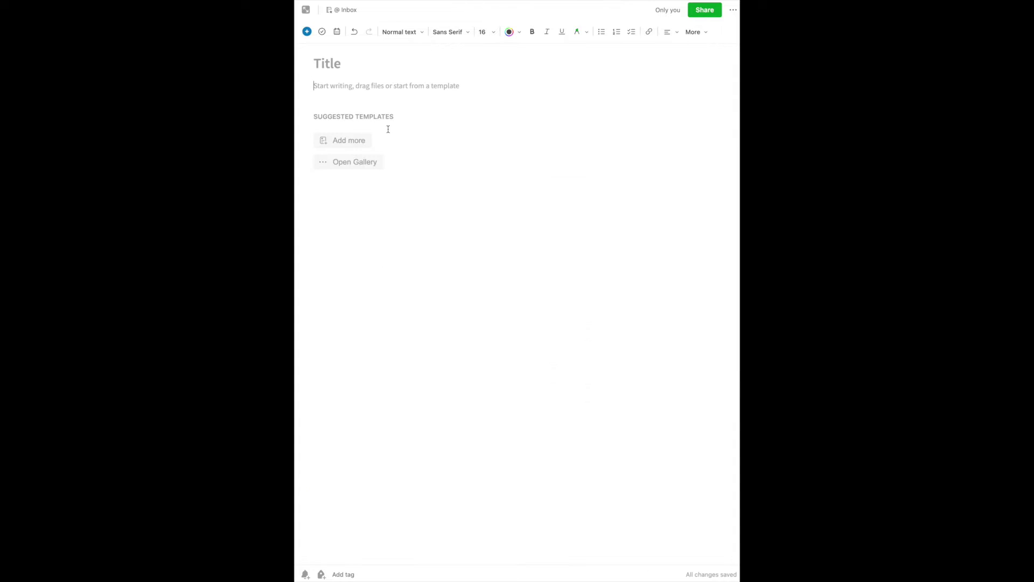
Enter '2022 1113 - Budget Meeting' as the note's title.
{"action": "left_click", "coordinate": [317, 63]}
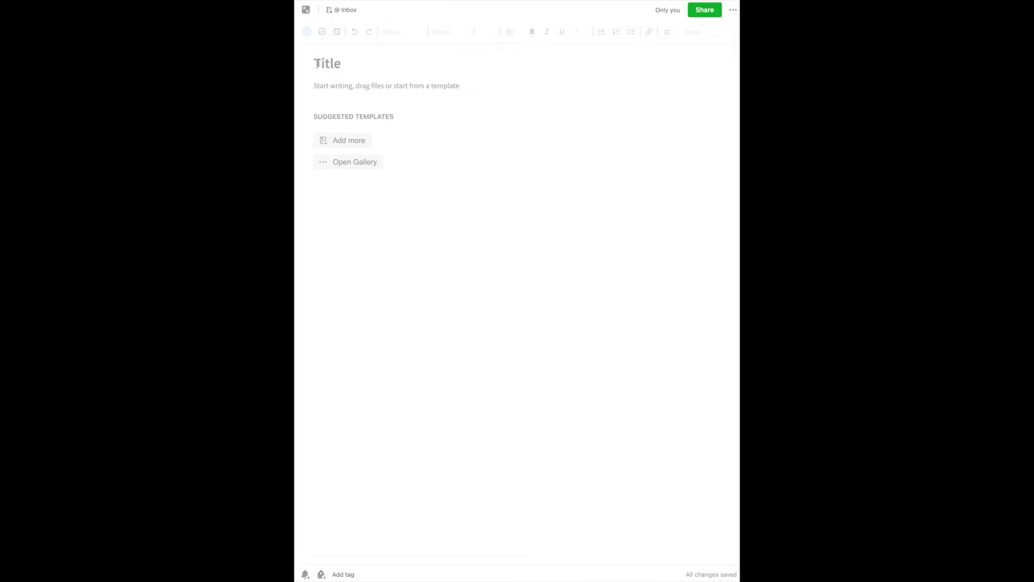
{"action": "type", "text": "2022 1113"}
{"action": "type", "text": "- Budget"}
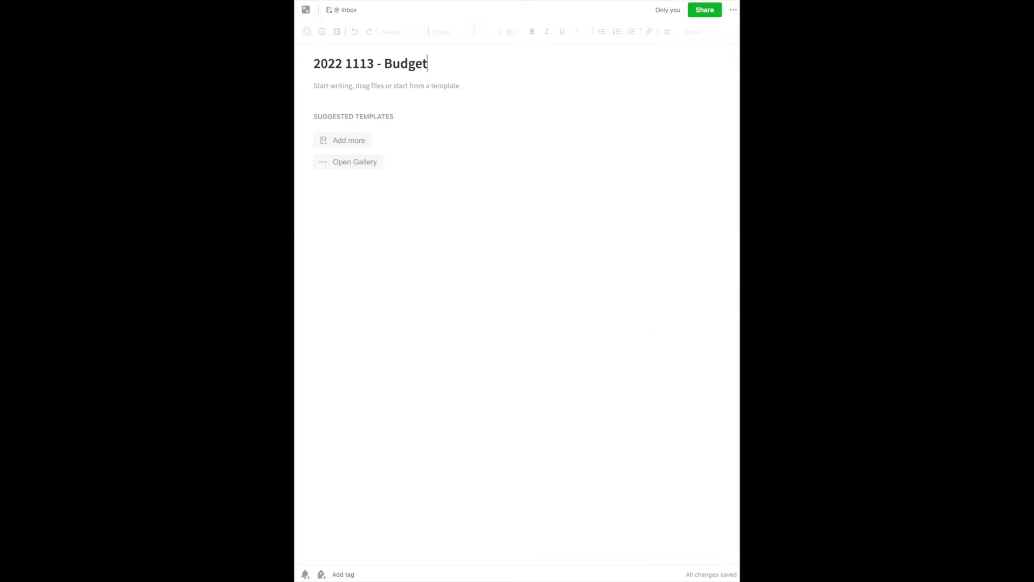
{"action": "type", "text": " Meeting"}
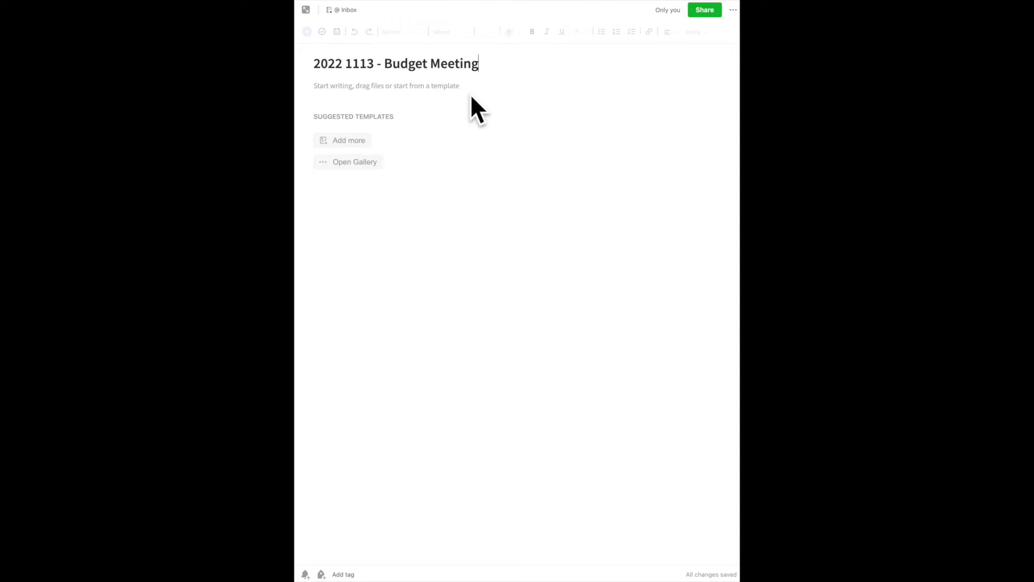
Paste a bold PARTICIPANTS heading and four attendee names, one per line, below the title.
{"action": "left_click", "coordinate": [321, 95]}
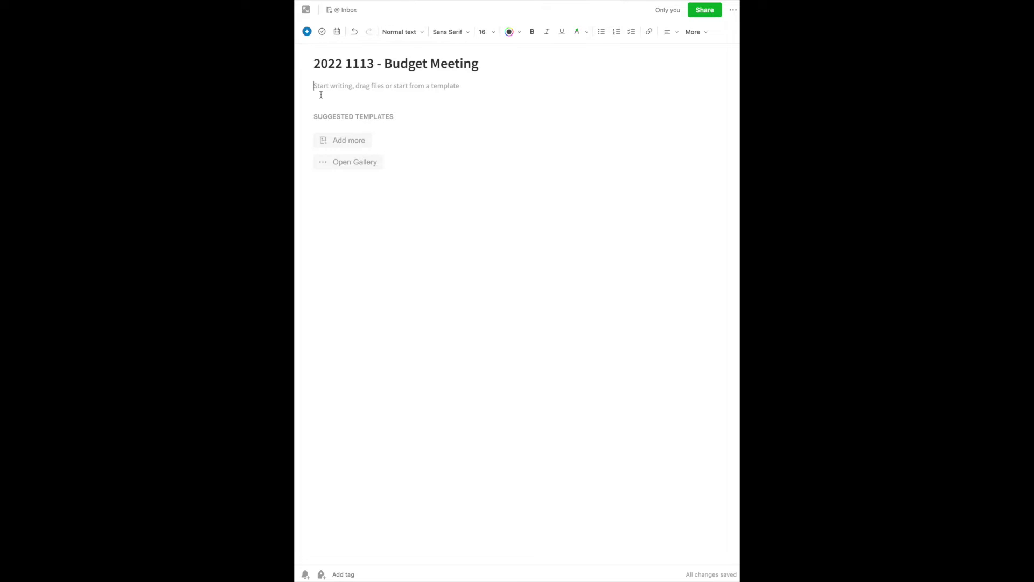
{"action": "key", "text": "Return"}
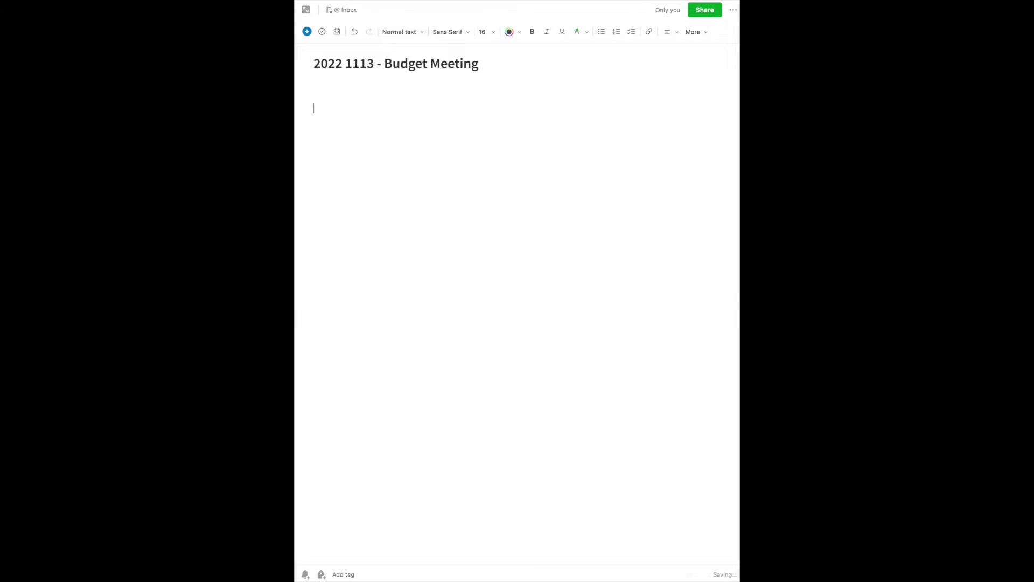
{"action": "type", "text": "PARTICIPANTS Bob Smith Judy Jones Mickey Mouse Dave Edwards"}
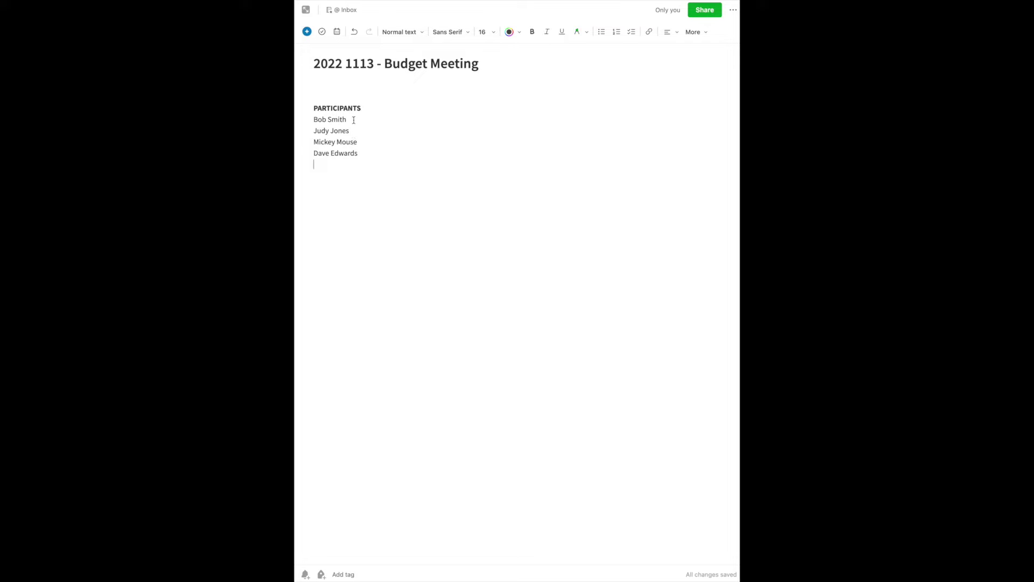
Append the e-mail, phone number and 'Title / Company' to the first participant, then start an '=' row.
{"action": "type", "text": "-bs"}
{"action": "key", "text": "ctrl+v"}
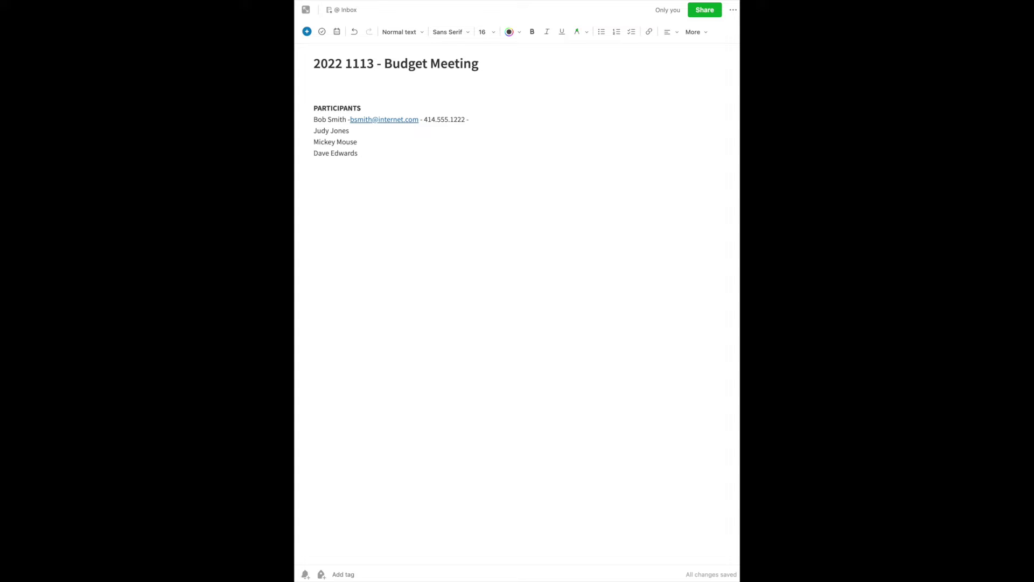
{"action": "type", "text": "Title / Companhy"}
{"action": "key", "text": "BackSpace"}
{"action": "key", "text": "BackSpace"}
{"action": "type", "text": "y"}
{"action": "key", "text": "Return"}
{"action": "type", "text": "=============="}
Turn the '=' row into a divider and paste the 1% budget-cut proposal with initials (JJ).
{"action": "key", "text": "Return"}
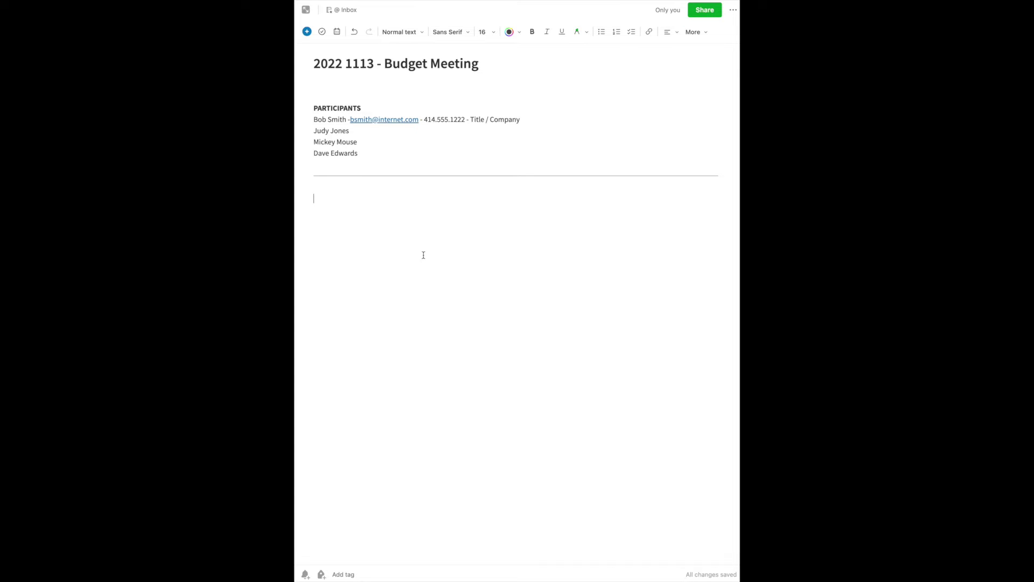
{"action": "type", "text": "Proposal to eliminate 1% from budget"}
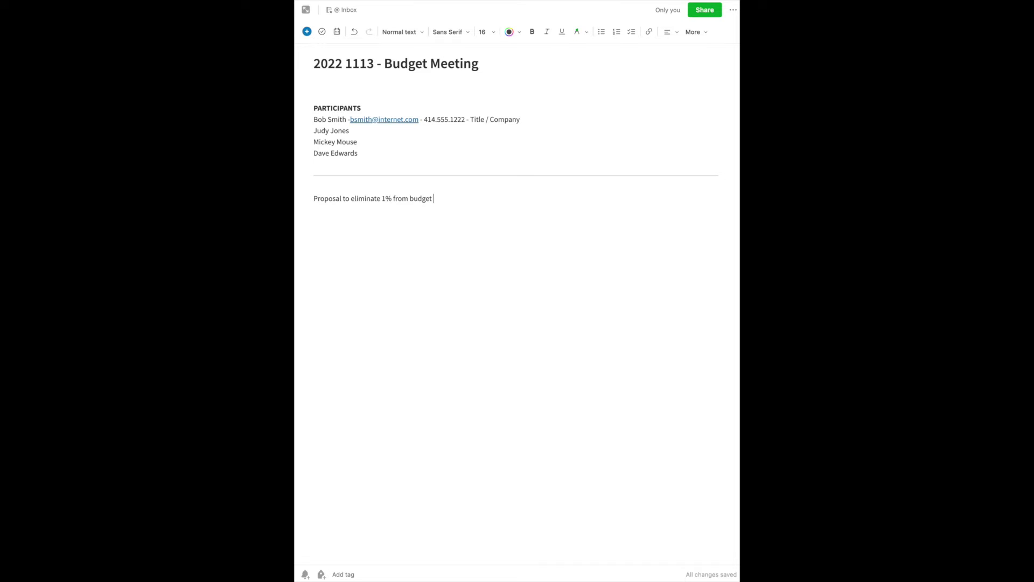
{"action": "type", "text": "(JJ)"}
Add indented lines 'Discussion led to a .5% cut' and an assignment to investigate the cut.
{"action": "key", "text": "Tab"}
{"action": "type", "text": "Discussion led to a .5% cut"}
{"action": "key", "text": "Return"}
{"action": "key", "text": "Return"}
{"action": "type", "text": "Judy"}
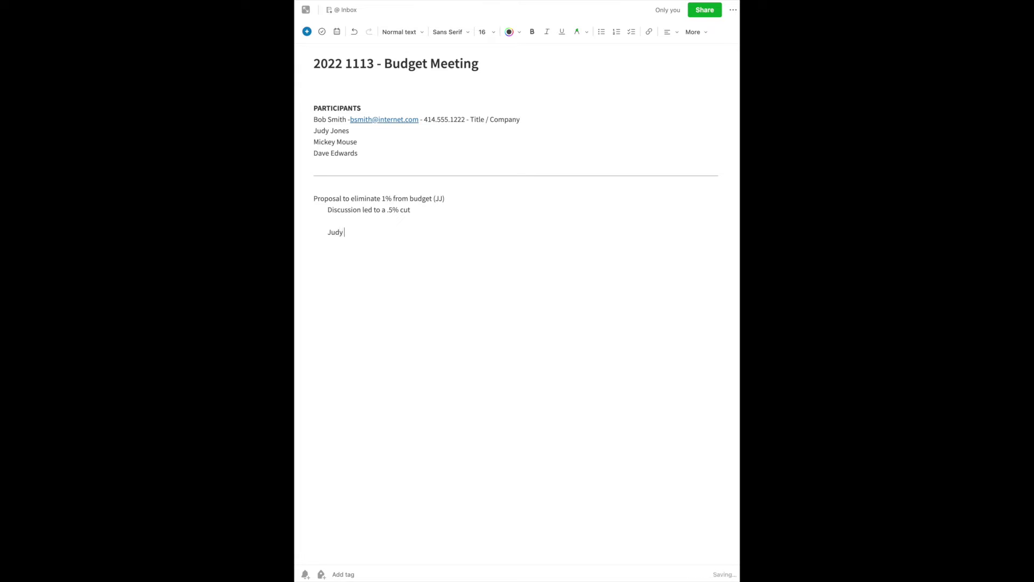
{"action": "type", "text": " to investigate"}
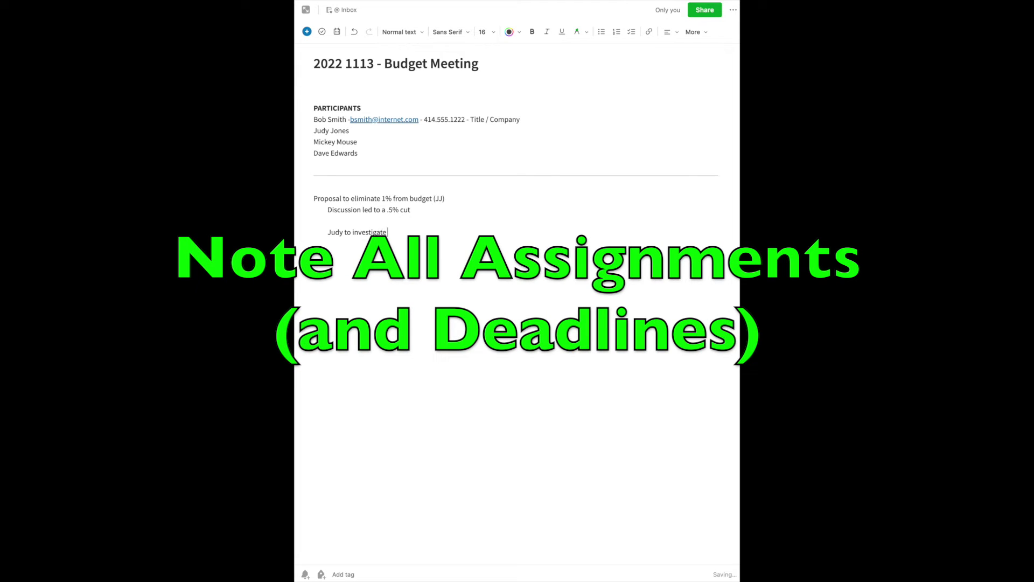
{"action": "type", "text": " the cut"}
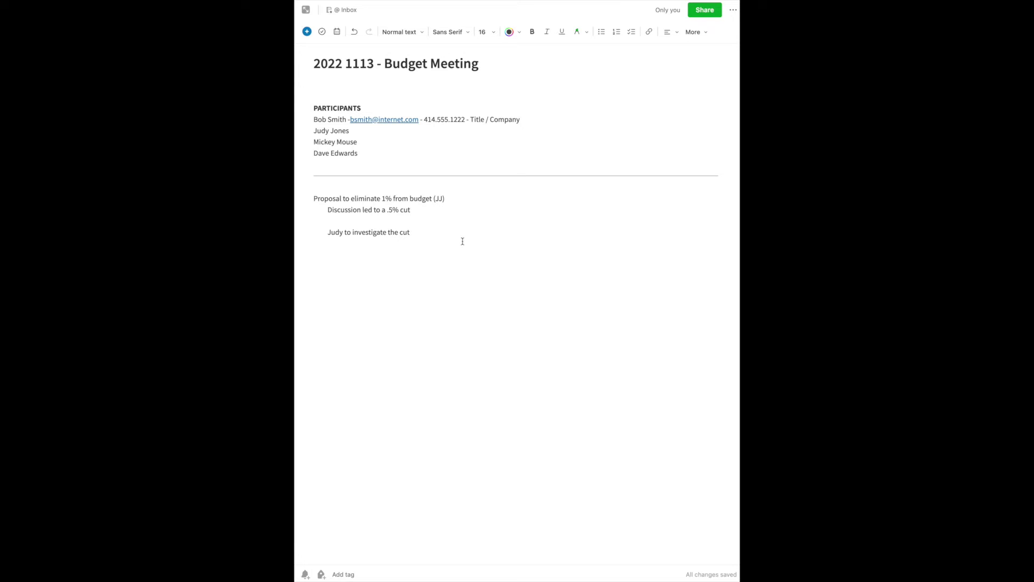
Place the cursor at the end of the assignment line to continue it.
{"action": "left_click", "coordinate": [415, 232]}
Add a '*** Important Thought' line, undoing the automatic divider conversions to keep markers as text.
{"action": "type", "text": "---"}
{"action": "key", "text": "Return"}
{"action": "key", "text": "ctrl+z"}
{"action": "key", "text": "Return"}
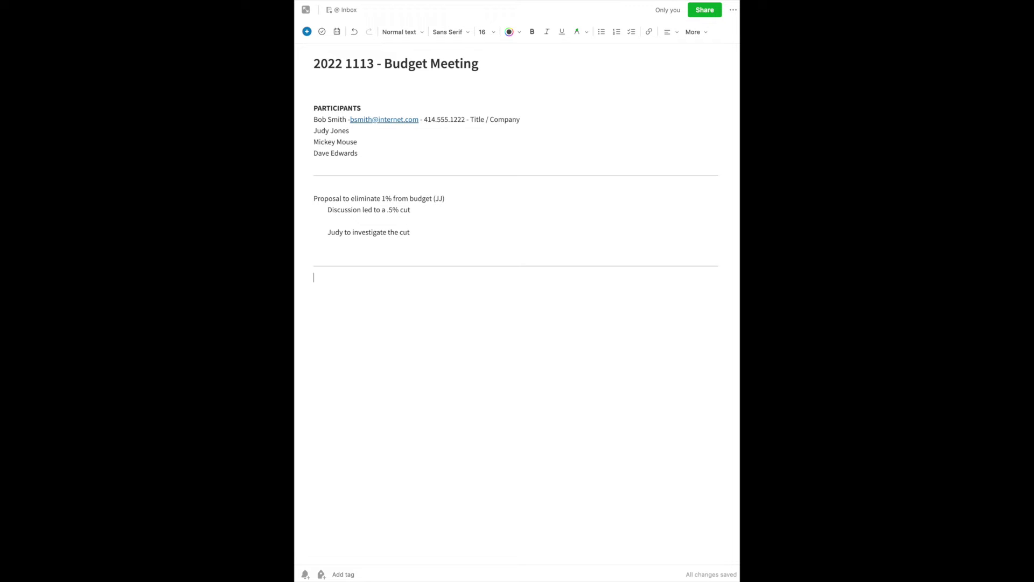
{"action": "key", "text": "ctrl+z"}
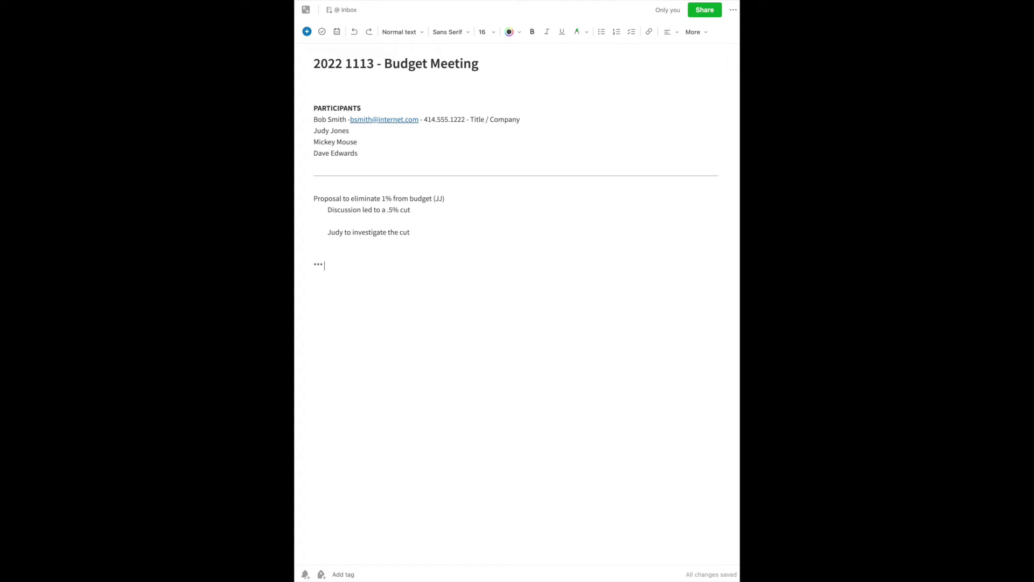
{"action": "type", "text": "Important Thought"}
{"action": "key", "text": "Return"}
Type the marker lines '???? item' and 'TASK - item' beneath Important Thought.
{"action": "left_click", "coordinate": [327, 285]}
{"action": "type", "text": "???? item"}
{"action": "key", "text": "Return"}
{"action": "key", "text": "Return"}
{"action": "type", "text": "TASK"}
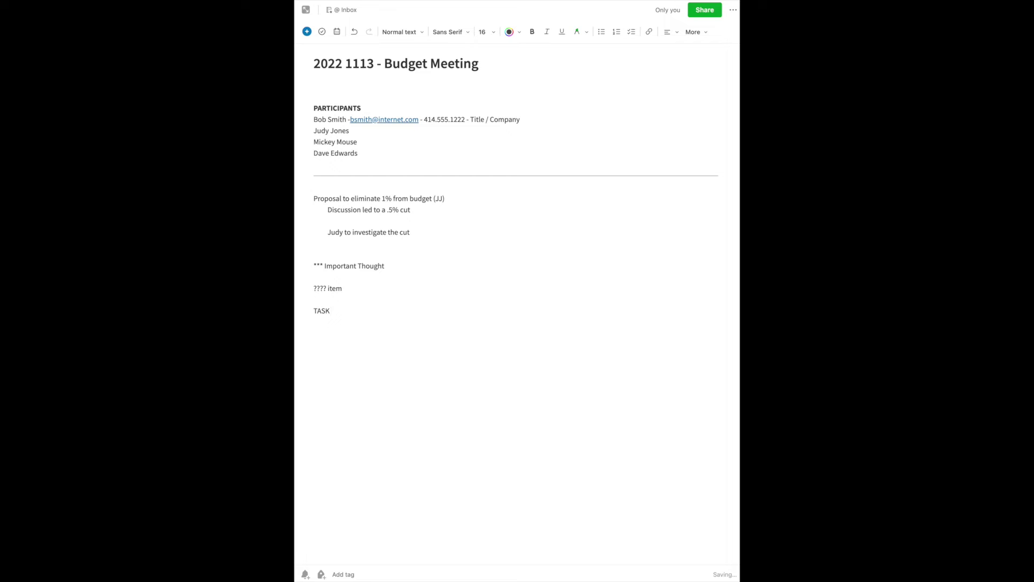
{"action": "type", "text": " - item"}
Convert a row of '=' signs into a horizontal divider below 'TASK - item'.
{"action": "type", "text": "============"}
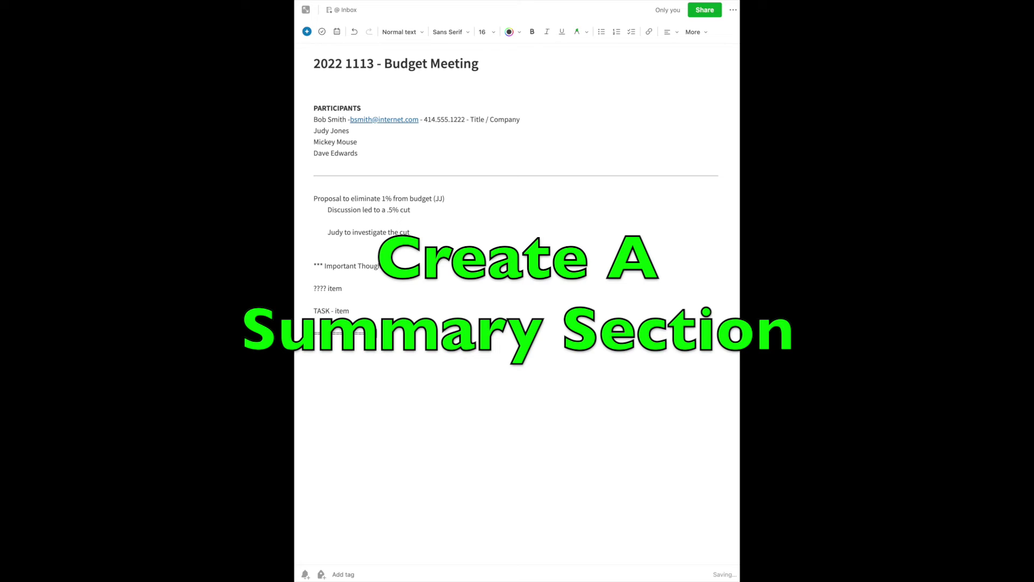
{"action": "type", "text": "============"}
{"action": "key", "text": "Return"}
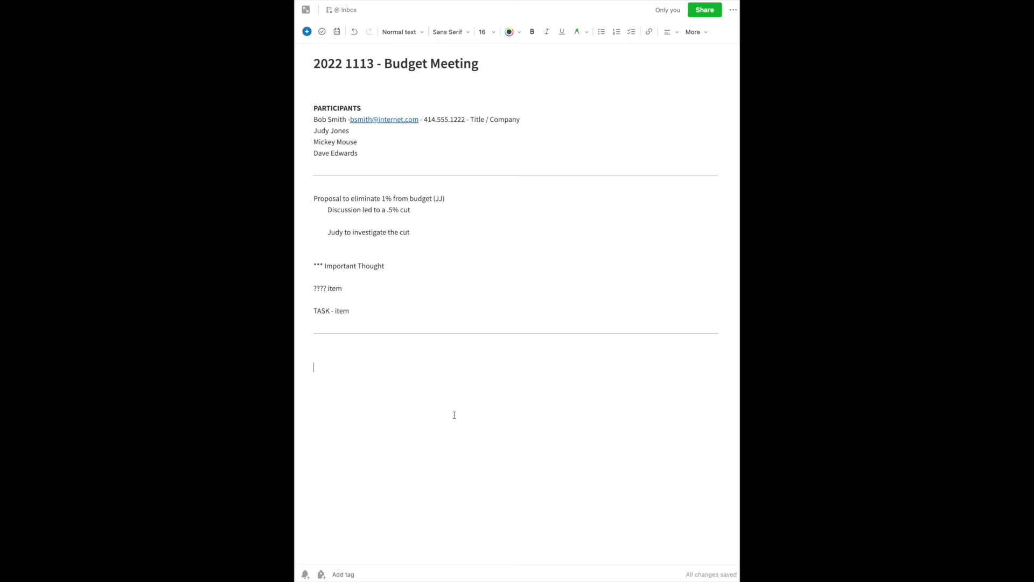
Move the '2022 1113 - Budget Meeting' note to the trash.
{"action": "key", "text": "super+BackSpace"}
{"action": "scroll", "coordinate": [588, 362], "scroll_direction": "down", "scroll_amount": 2}
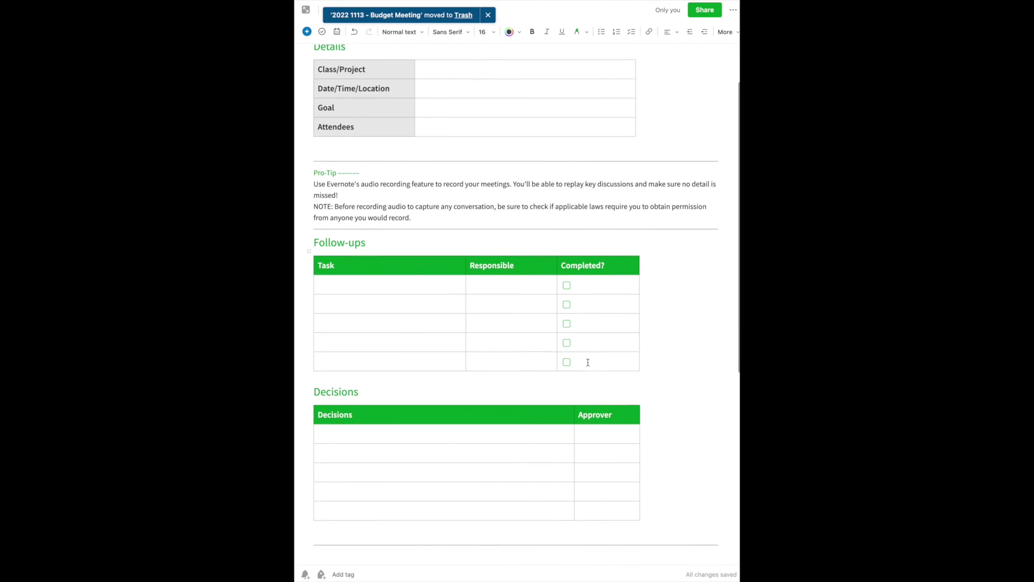
{"action": "scroll", "coordinate": [588, 363], "scroll_direction": "up", "scroll_amount": 2}
Review the Meeting Notes template's Details, Follow-ups and Decisions tables down to its three-item Closure checklist.
{"action": "scroll", "coordinate": [588, 363], "scroll_direction": "down", "scroll_amount": 3}
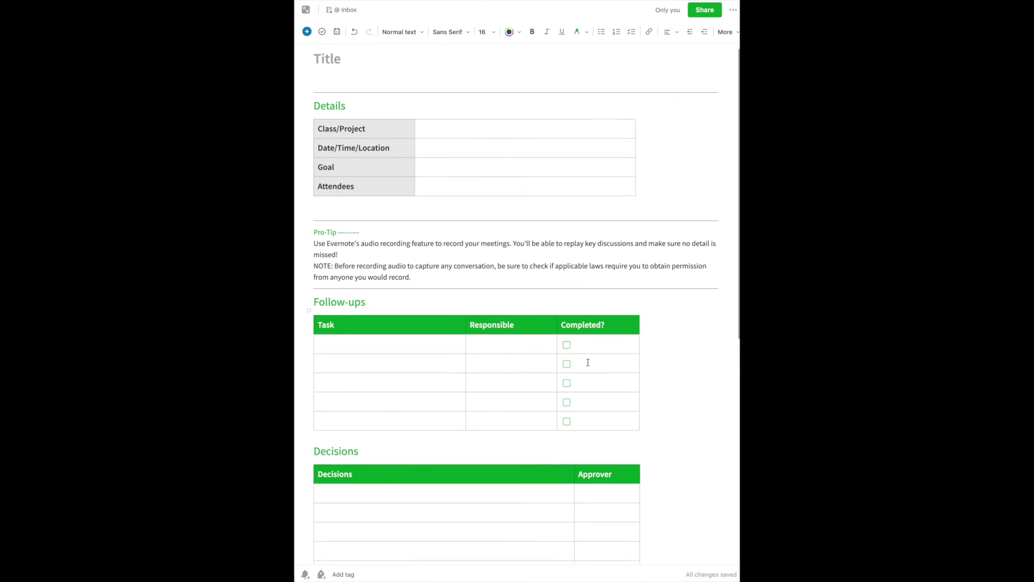
{"action": "scroll", "coordinate": [588, 363], "scroll_direction": "down", "scroll_amount": 3}
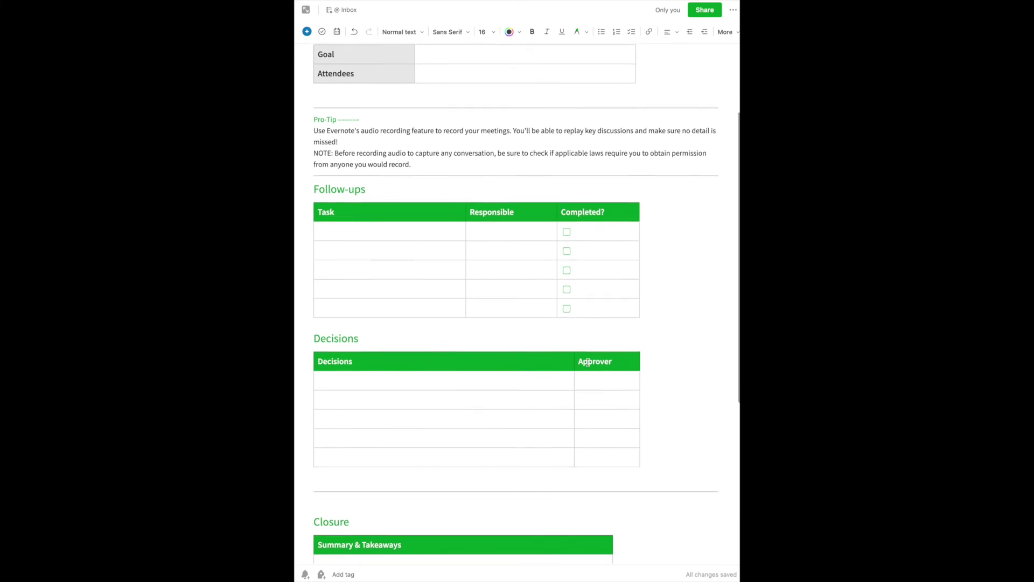
{"action": "scroll", "coordinate": [588, 362], "scroll_direction": "up", "scroll_amount": 2}
{"action": "scroll", "coordinate": [588, 362], "scroll_direction": "up", "scroll_amount": 2}
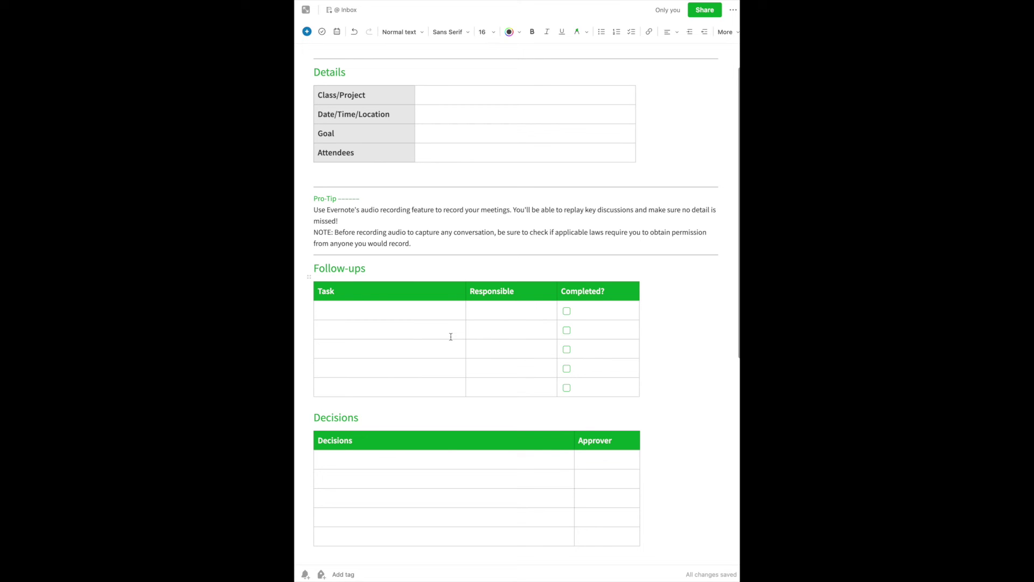
{"action": "scroll", "coordinate": [451, 337], "scroll_direction": "down", "scroll_amount": 3}
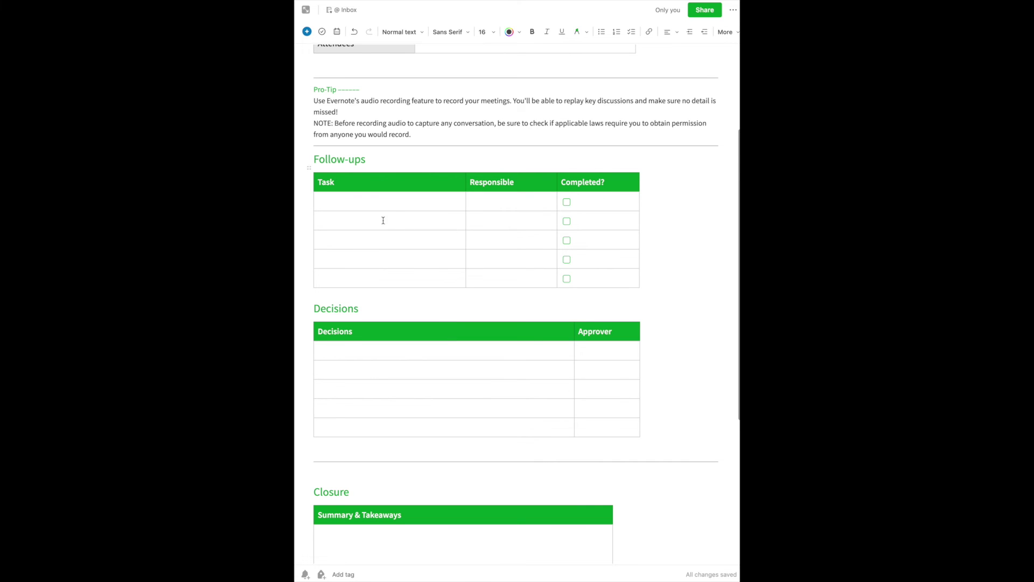
{"action": "scroll", "coordinate": [446, 402], "scroll_direction": "down", "scroll_amount": 2}
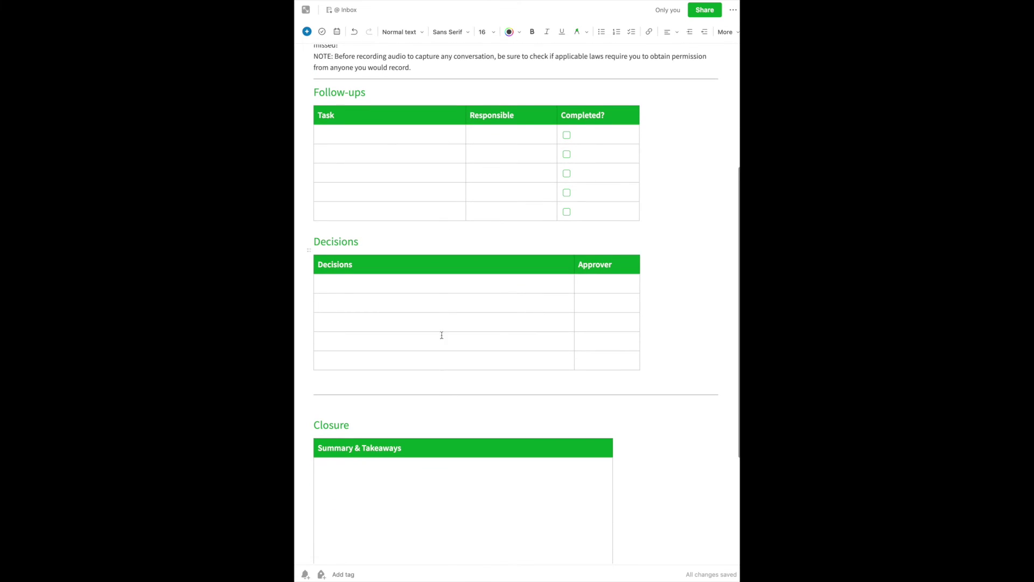
{"action": "scroll", "coordinate": [495, 337], "scroll_direction": "down", "scroll_amount": 5}
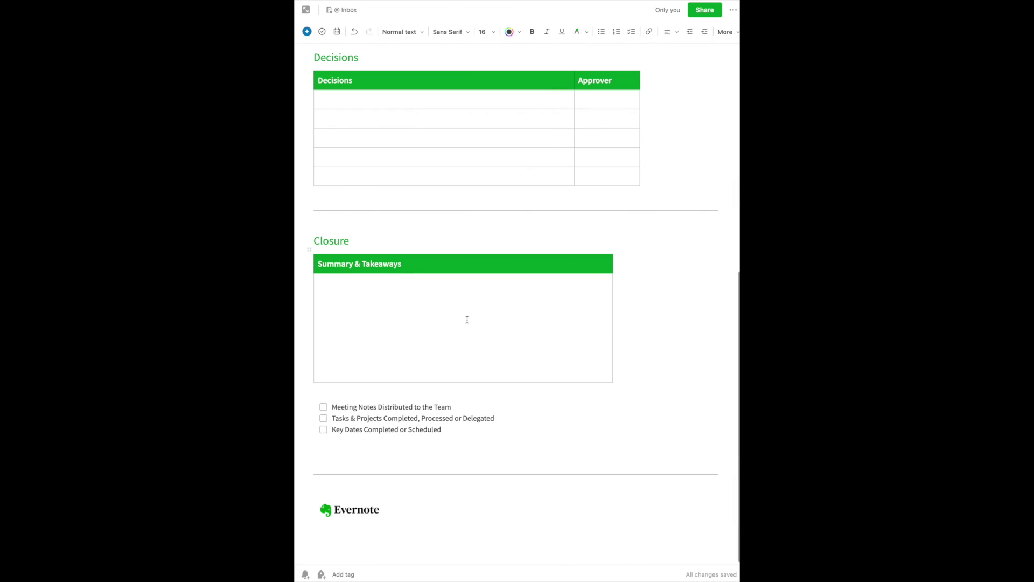
{"action": "scroll", "coordinate": [468, 337], "scroll_direction": "up", "scroll_amount": 10}
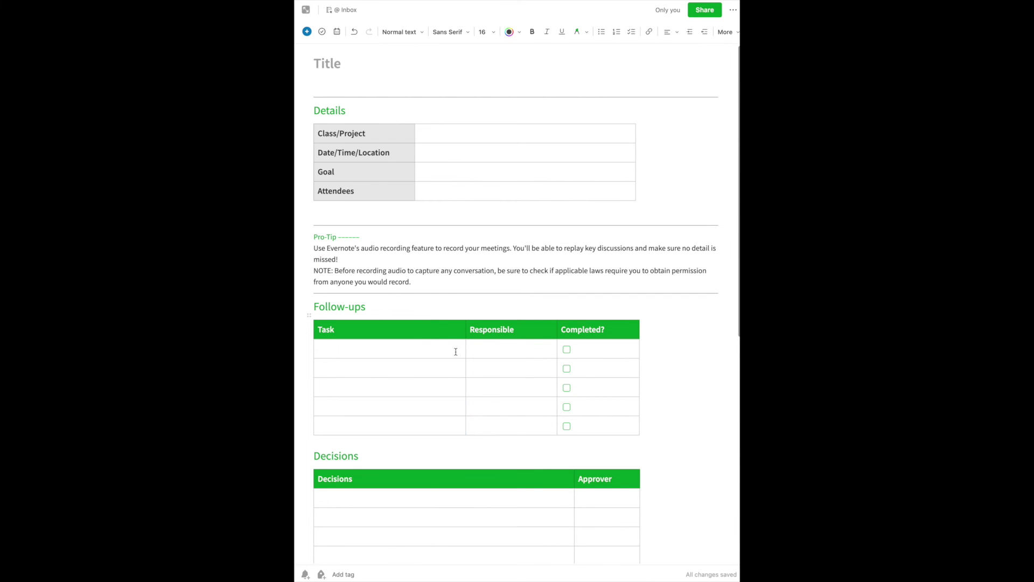
{"action": "scroll", "coordinate": [457, 353], "scroll_direction": "down", "scroll_amount": 5}
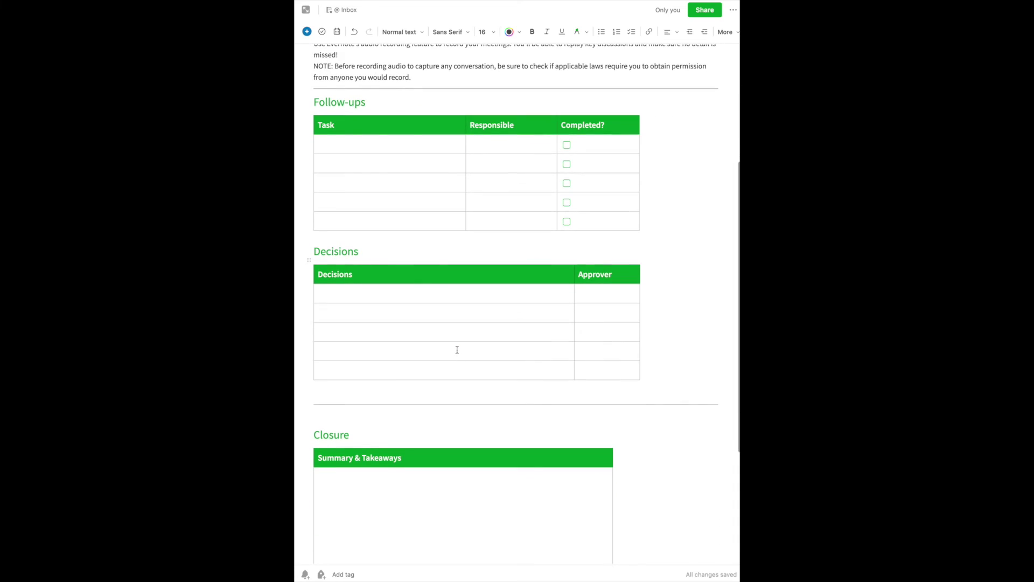
{"action": "scroll", "coordinate": [456, 348], "scroll_direction": "down", "scroll_amount": 5}
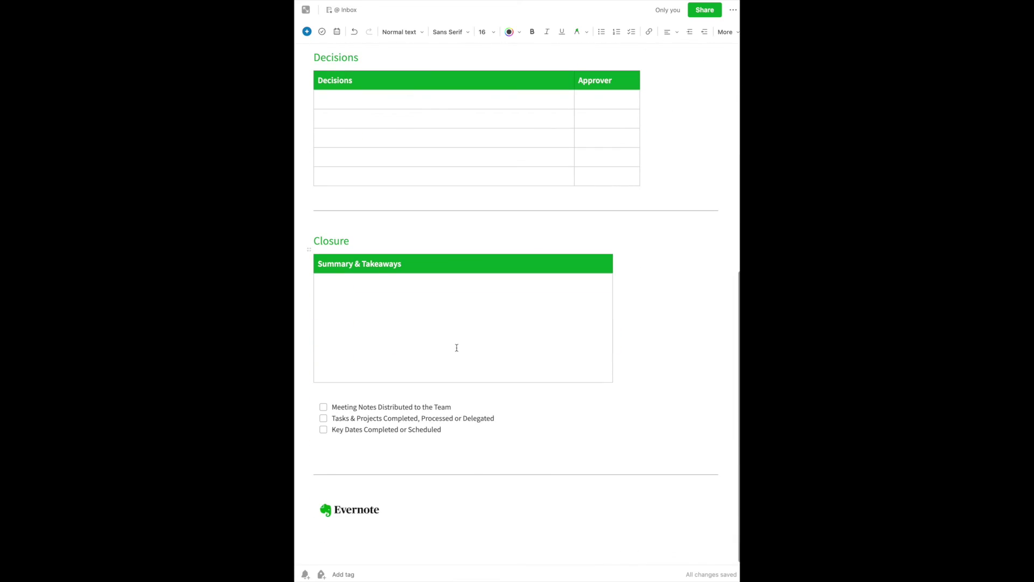